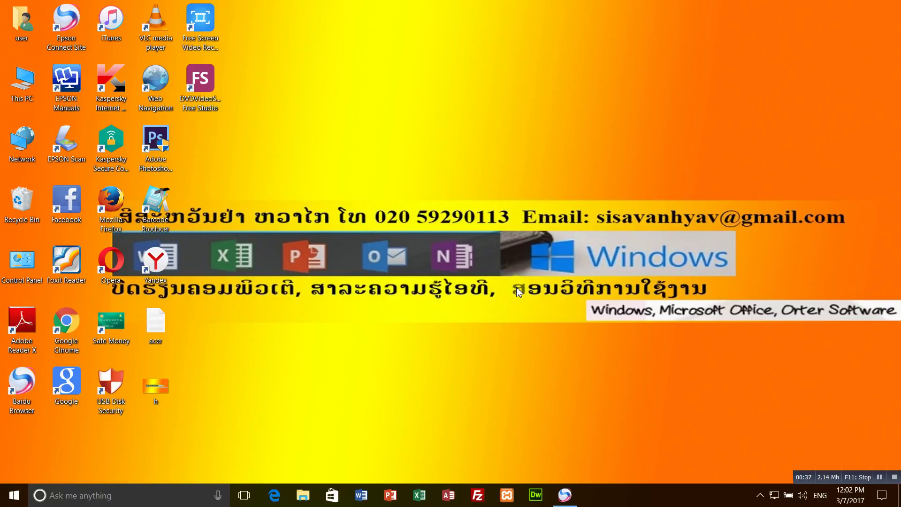
Refresh the desktop twice from its right-click menu
{"action": "right_click", "coordinate": [434, 249]}
{"action": "left_click", "coordinate": [457, 285]}
{"action": "right_click", "coordinate": [457, 286]}
{"action": "left_click", "coordinate": [483, 319]}
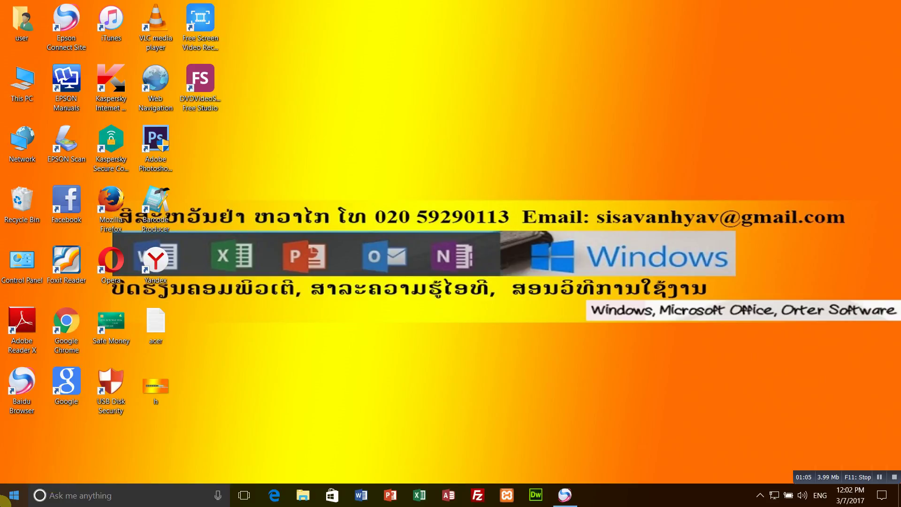
Open Settings from Start and go to the Network & Internet status page
{"action": "left_click", "coordinate": [10, 498]}
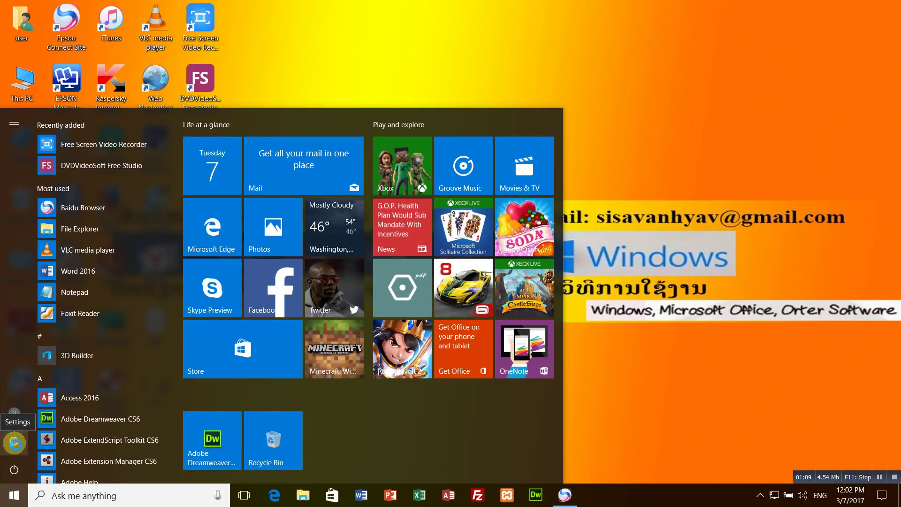
{"action": "left_click", "coordinate": [14, 440]}
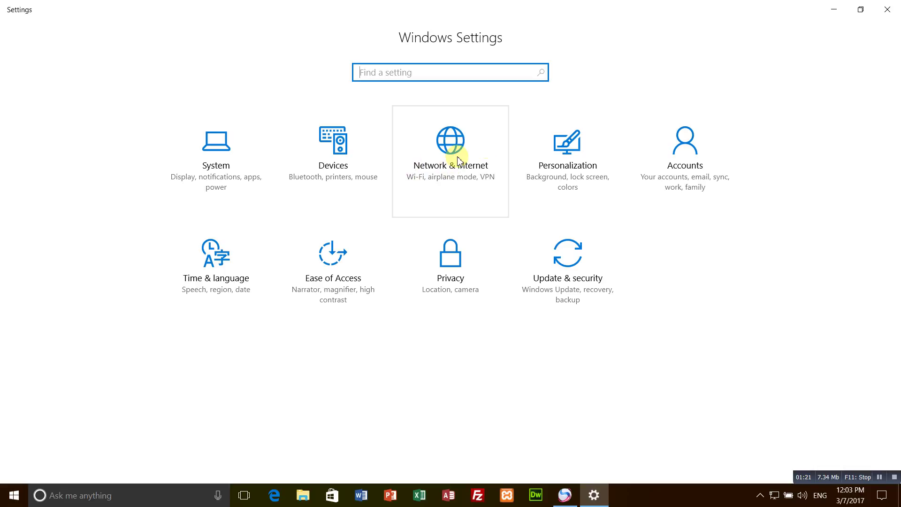
{"action": "left_click", "coordinate": [464, 196]}
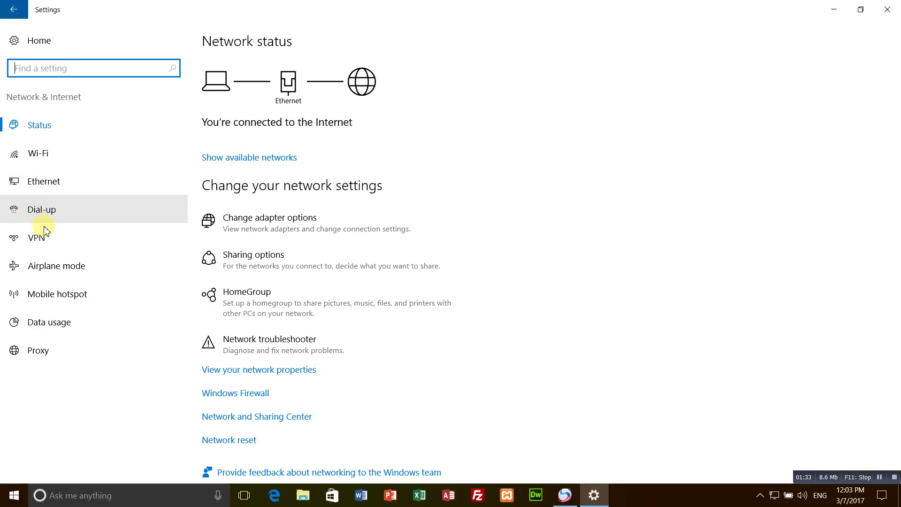
On the Mobile hotspot page, keep Ethernet as the shared connection and open Edit network info
{"action": "left_click", "coordinate": [56, 302]}
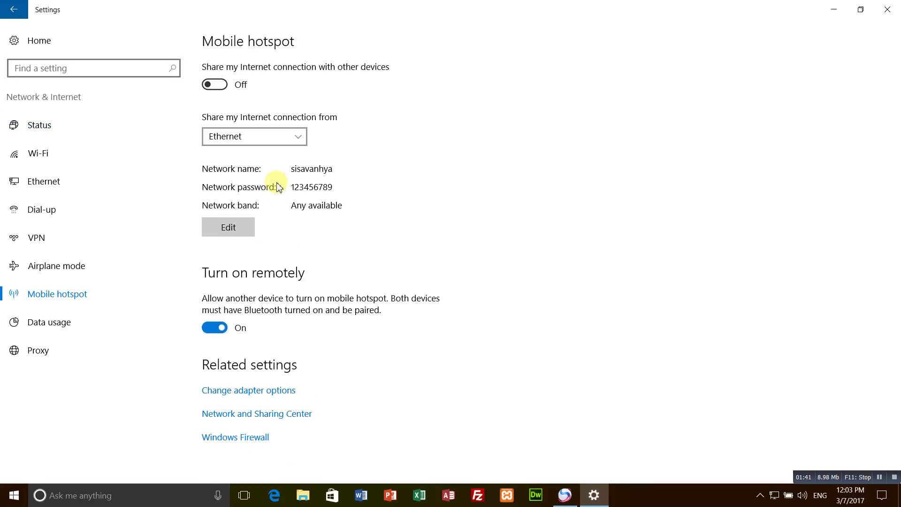
{"action": "left_click", "coordinate": [297, 139]}
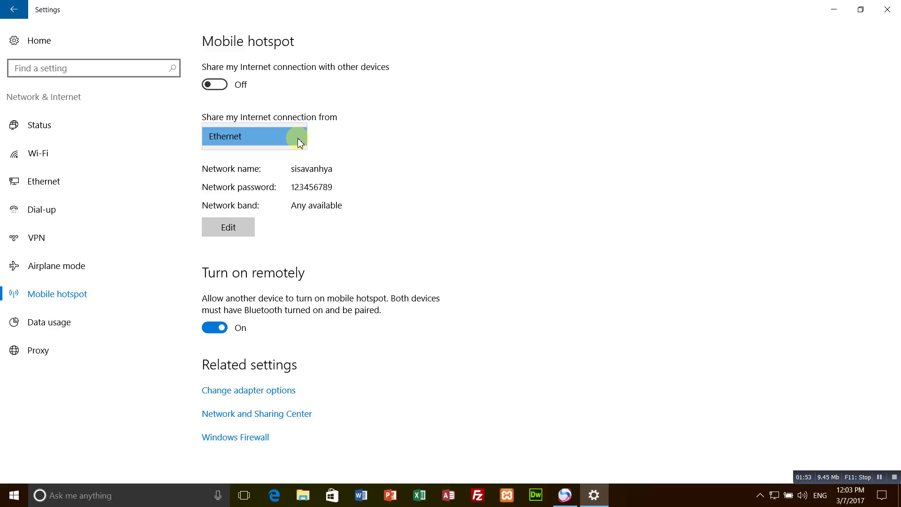
{"action": "left_click", "coordinate": [301, 141]}
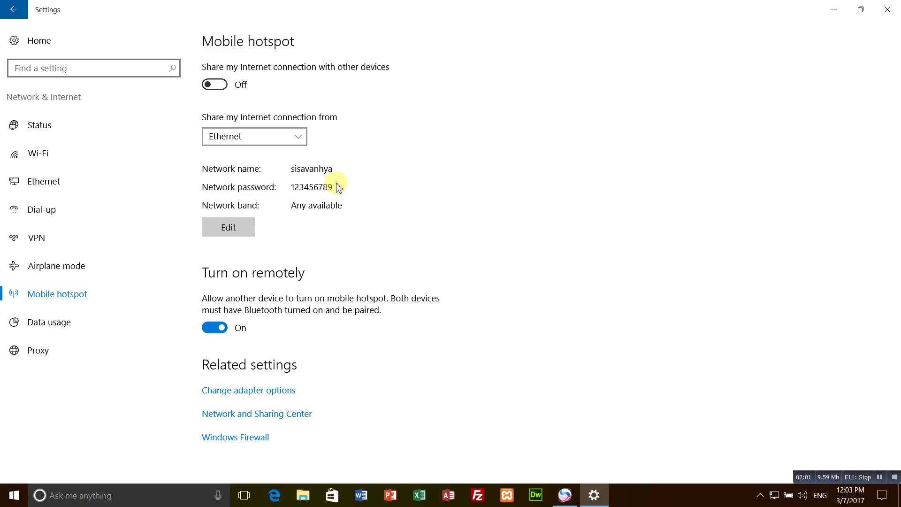
{"action": "left_click", "coordinate": [244, 227]}
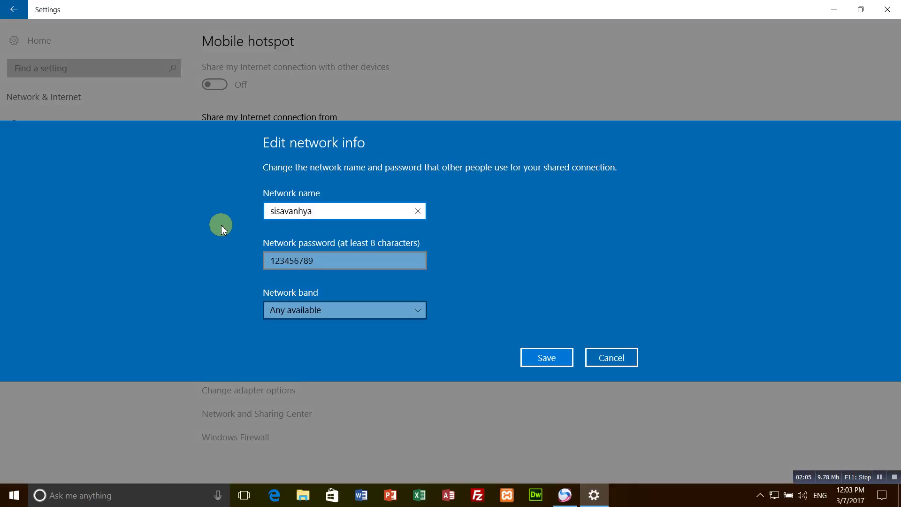
Select the existing hotspot network name and retype the network name
{"action": "left_click_drag", "start_coordinate": [327, 211], "coordinate": [268, 213]}
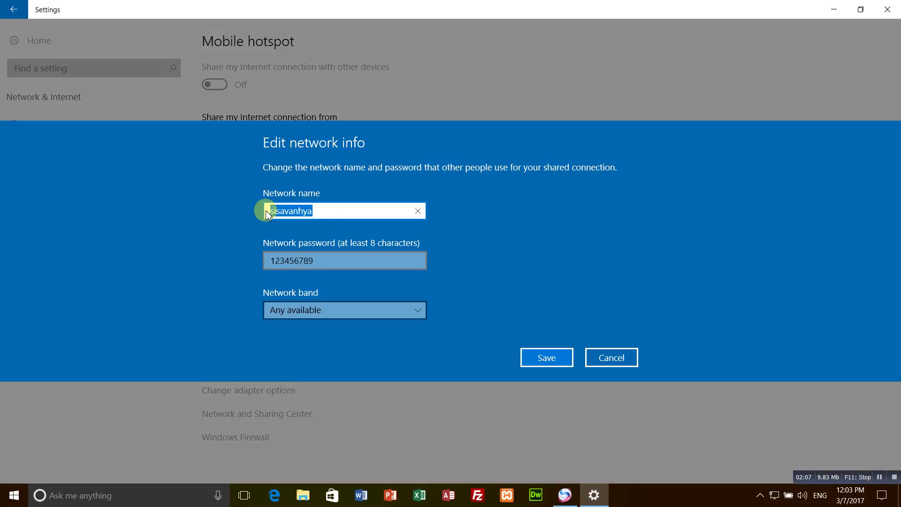
{"action": "left_click_drag", "start_coordinate": [322, 211], "coordinate": [269, 216]}
{"action": "left_click_drag", "start_coordinate": [326, 210], "coordinate": [252, 211]}
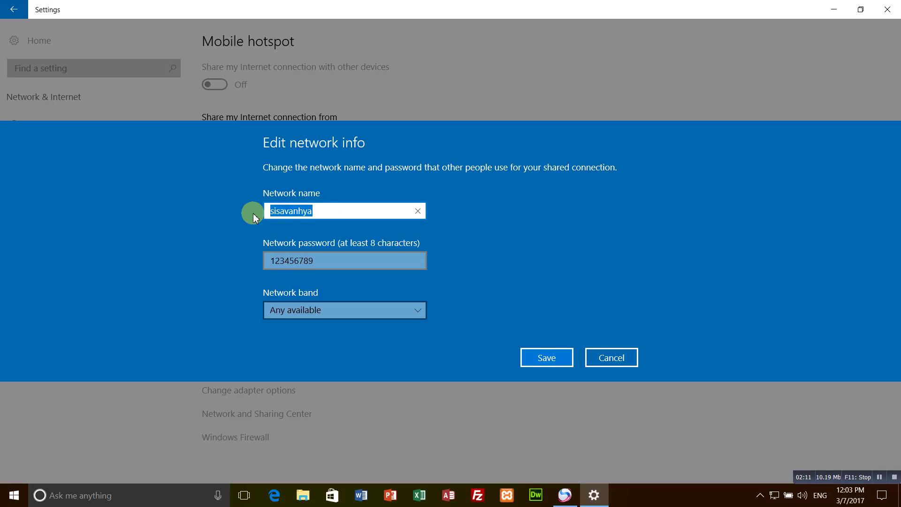
{"action": "left_click", "coordinate": [329, 212]}
{"action": "left_click_drag", "start_coordinate": [322, 209], "coordinate": [258, 210]}
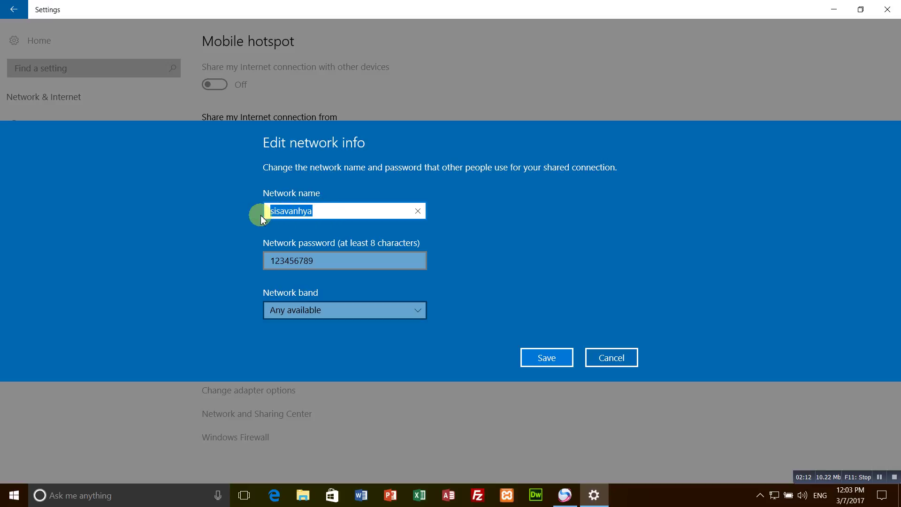
{"action": "left_click", "coordinate": [328, 211]}
{"action": "left_click_drag", "start_coordinate": [331, 213], "coordinate": [262, 209]}
{"action": "type", "text": "sisavanhya"}
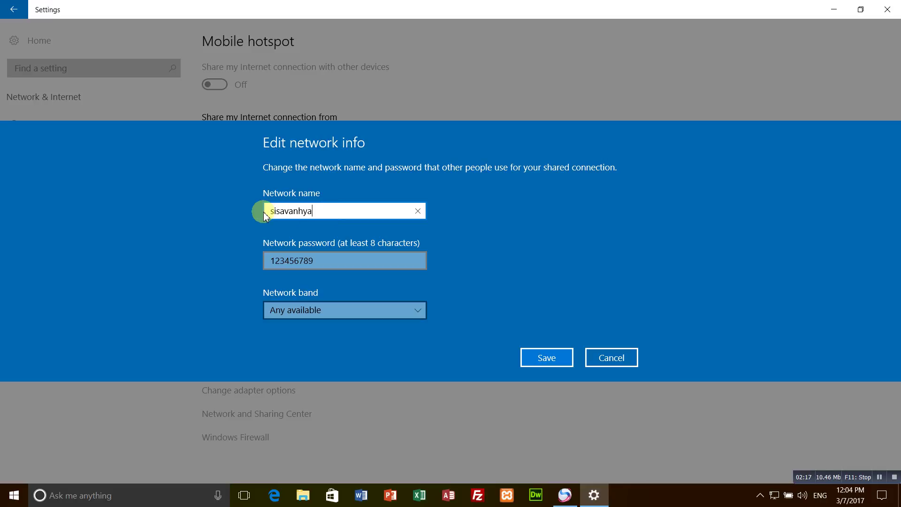
{"action": "key", "text": "Tab"}
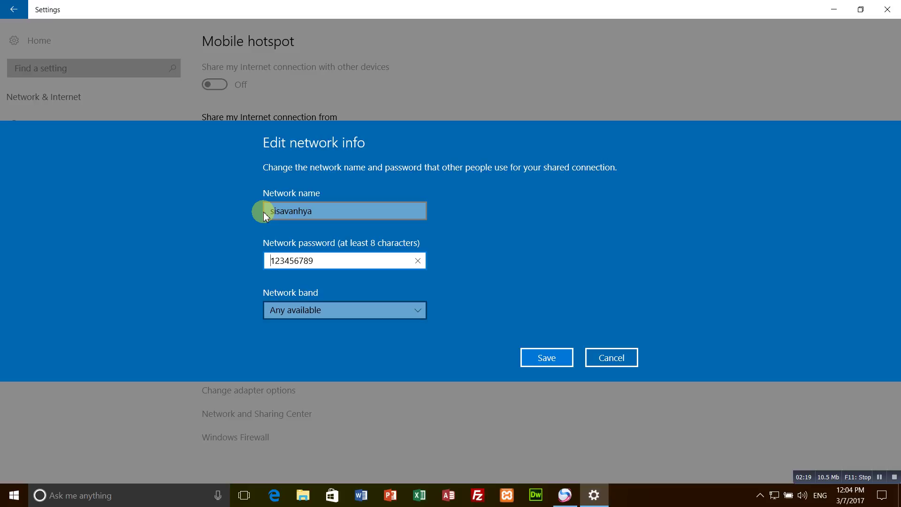
Replace the hotspot password with the new nine-digit password and save the network info
{"action": "left_click_drag", "start_coordinate": [309, 261], "coordinate": [266, 265]}
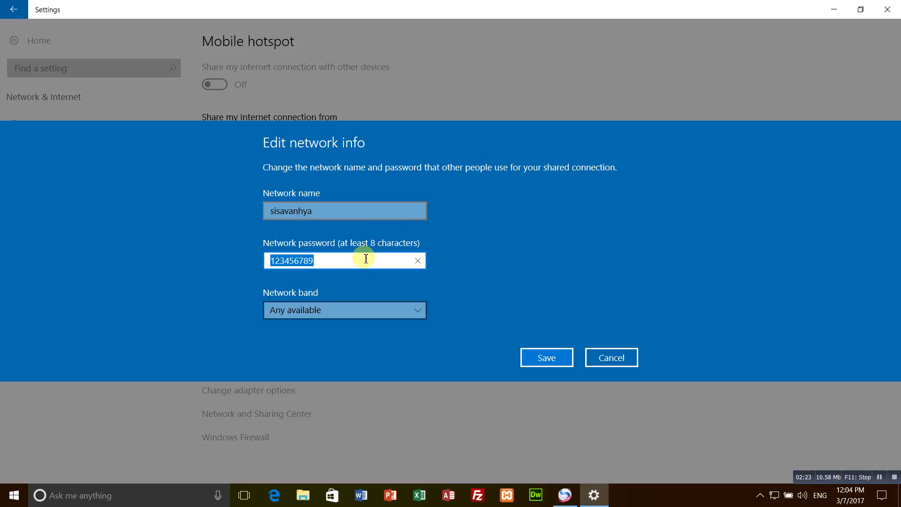
{"action": "left_click_drag", "start_coordinate": [340, 266], "coordinate": [264, 260]}
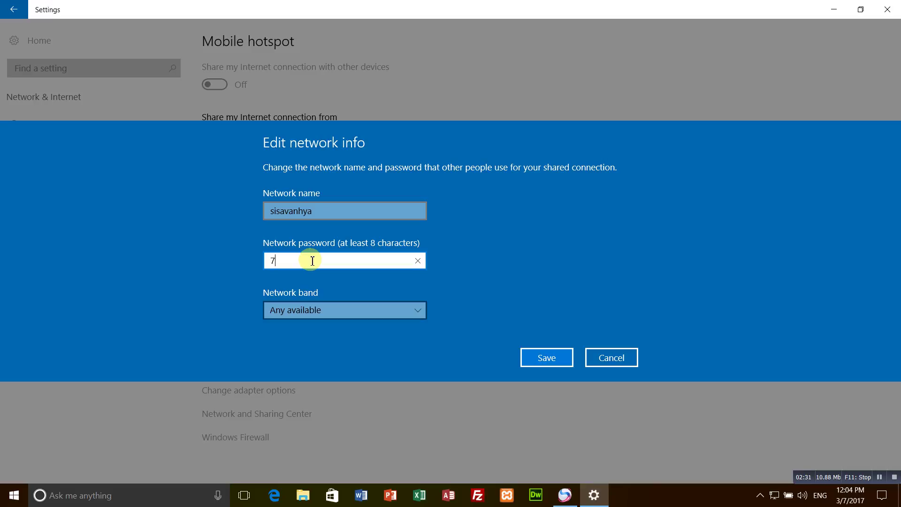
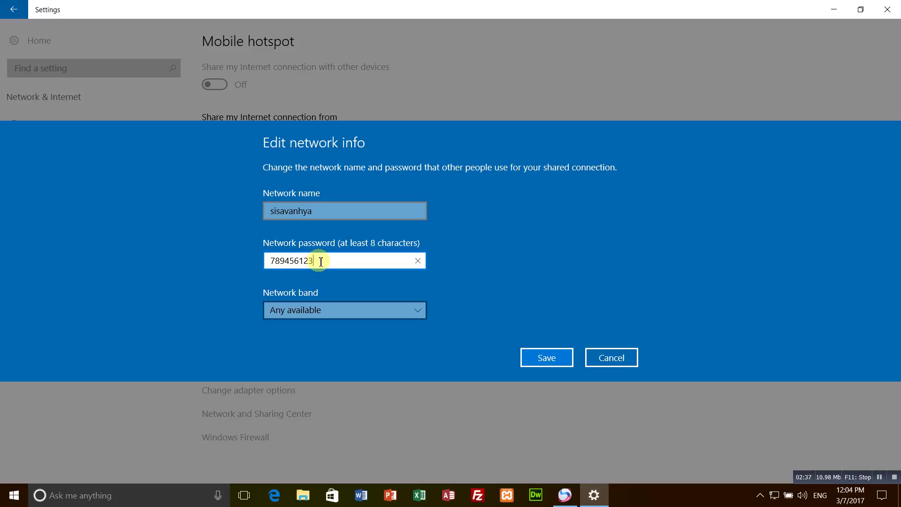
{"action": "left_click_drag", "start_coordinate": [310, 261], "coordinate": [328, 263]}
{"action": "left_click", "coordinate": [324, 262]}
{"action": "left_click", "coordinate": [291, 210]}
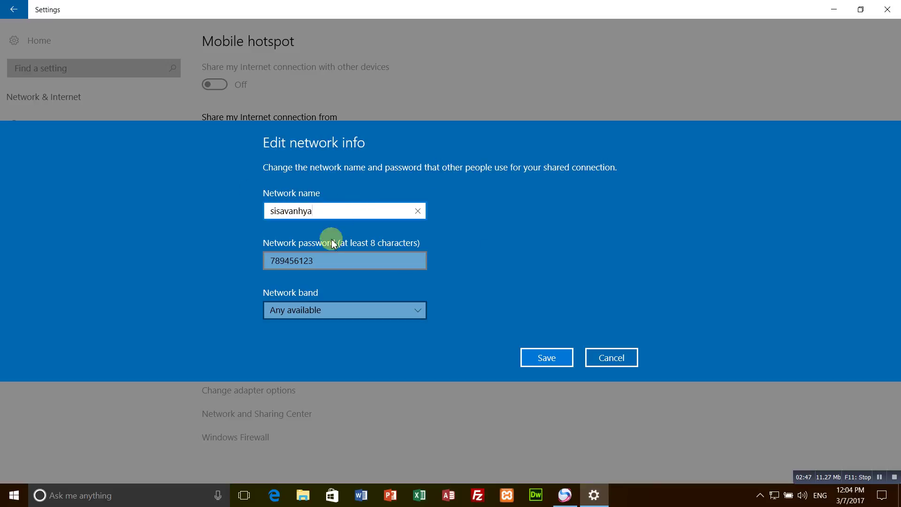
{"action": "left_click", "coordinate": [322, 258]}
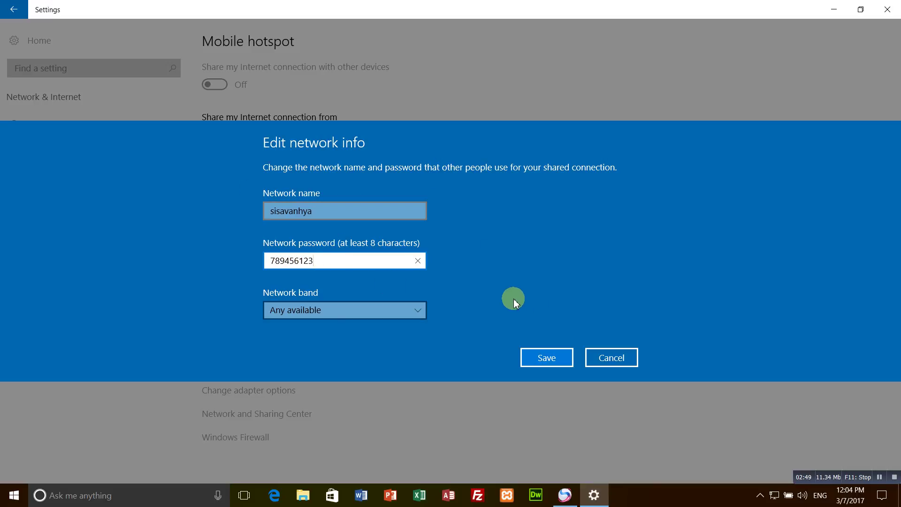
{"action": "left_click", "coordinate": [523, 357]}
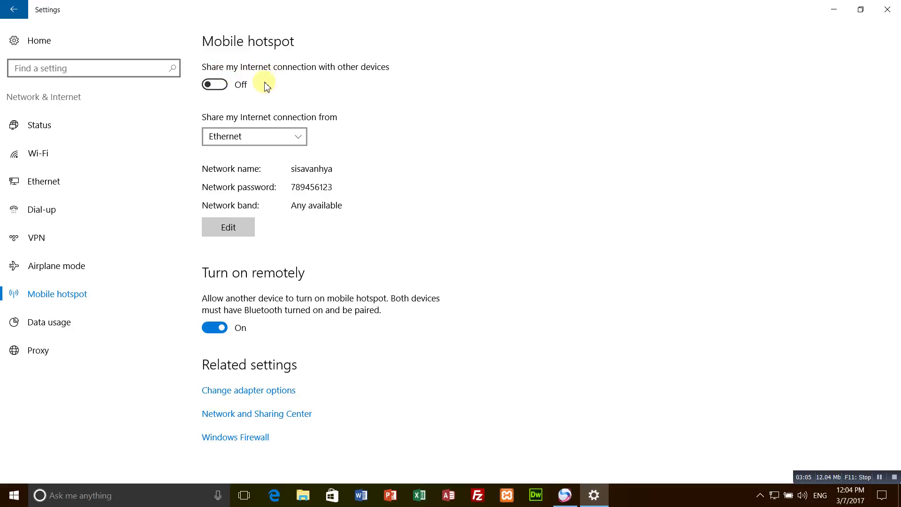
Switch Share my Internet connection on, off, then on again
{"action": "left_click", "coordinate": [224, 89]}
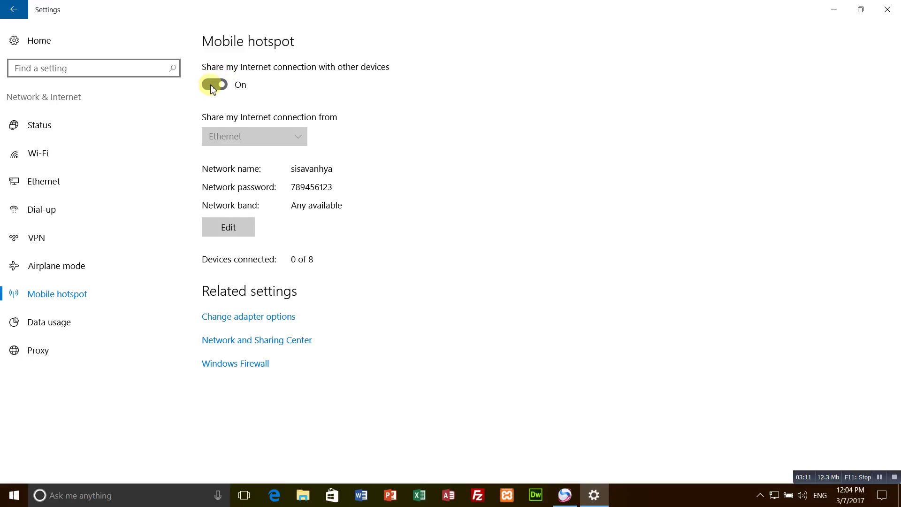
{"action": "left_click", "coordinate": [207, 92]}
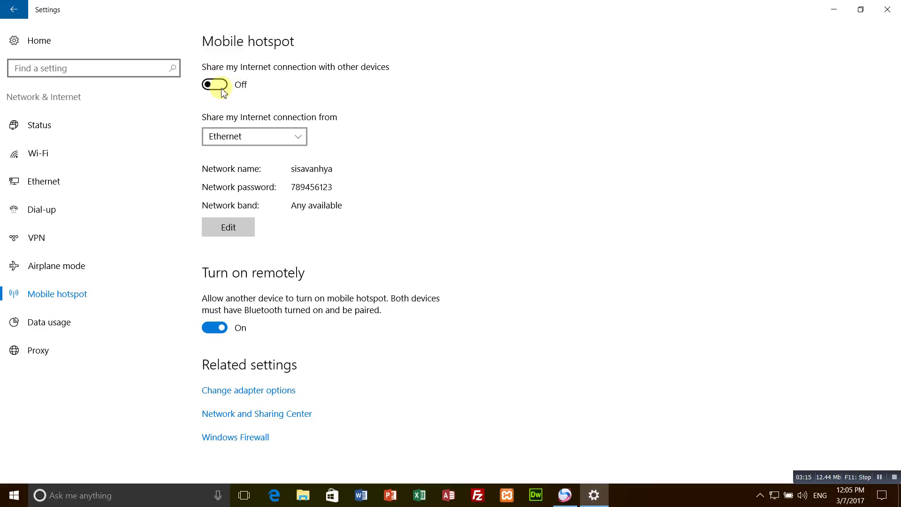
{"action": "left_click", "coordinate": [223, 89]}
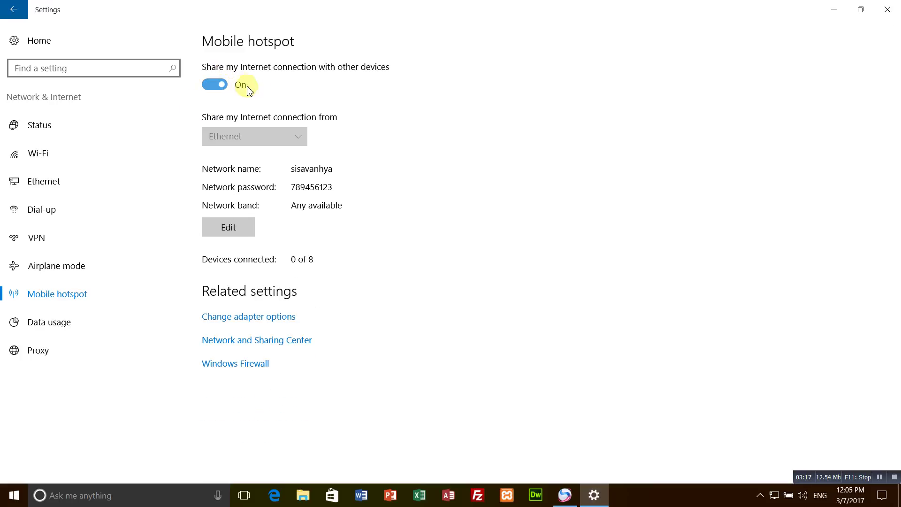